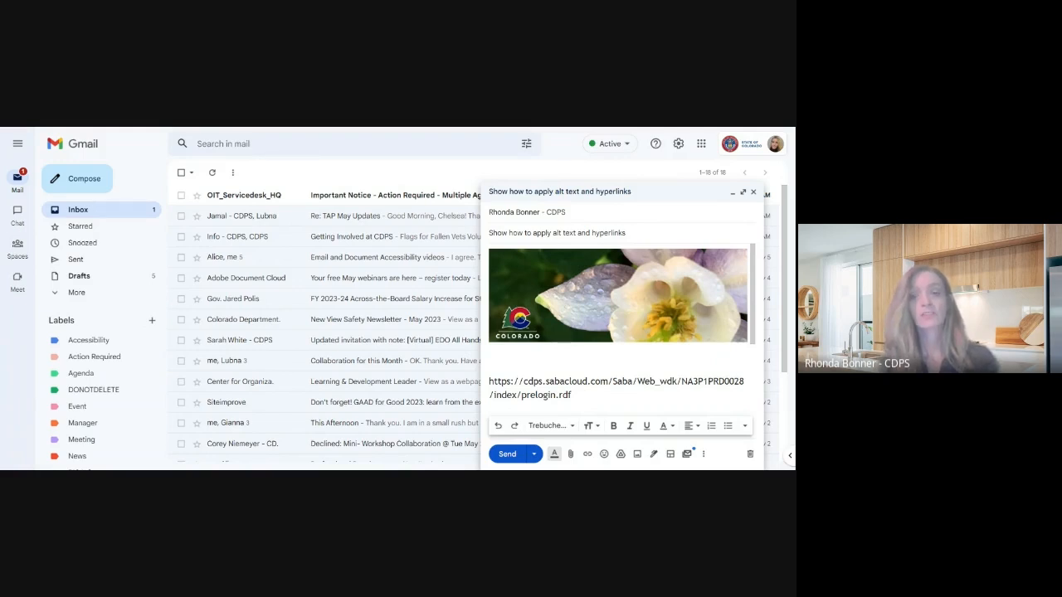
- Add the alt text "Colorado State Flower Columbine" to the flower image in the draft, and reopen the description to check it
click(618, 296)
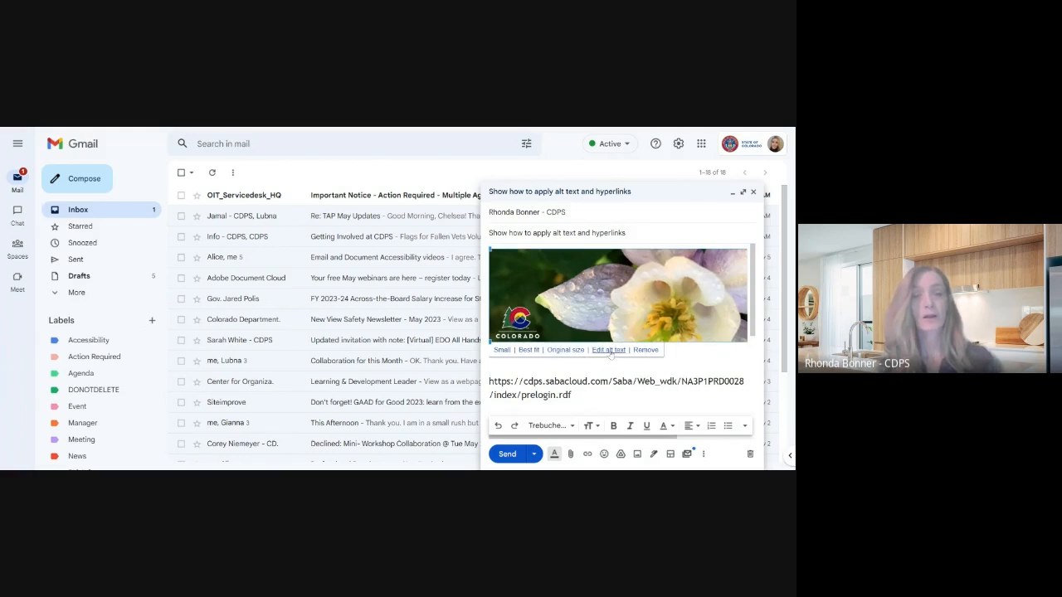
click(609, 350)
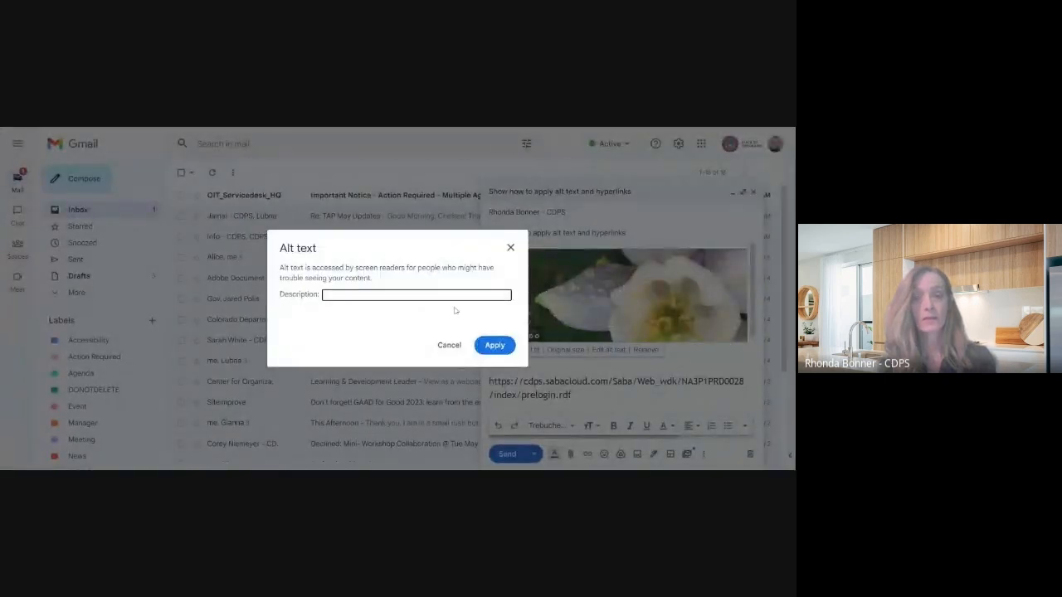
text(C)
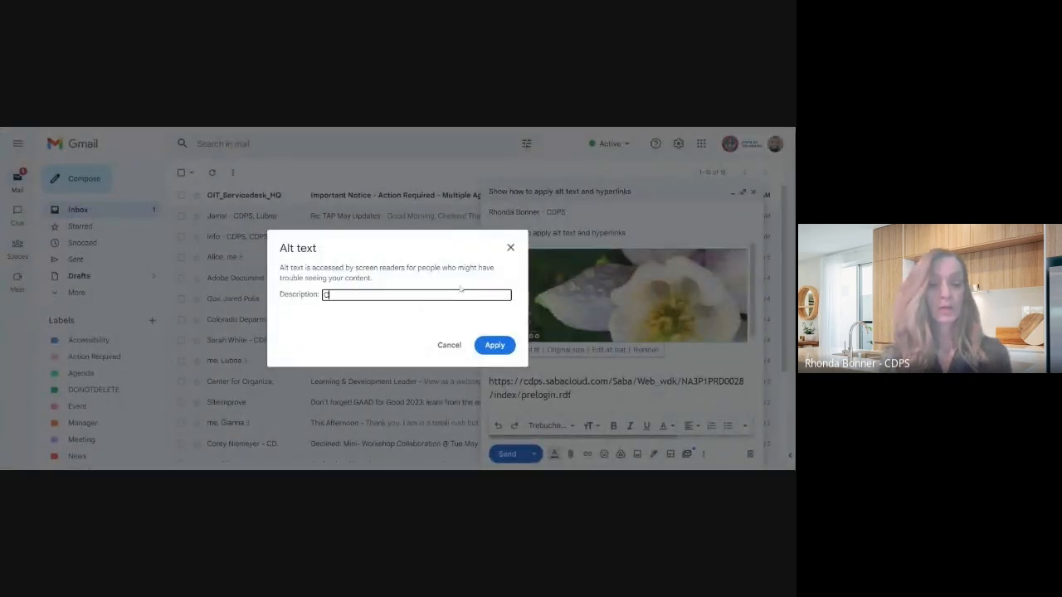
text(olorado St)
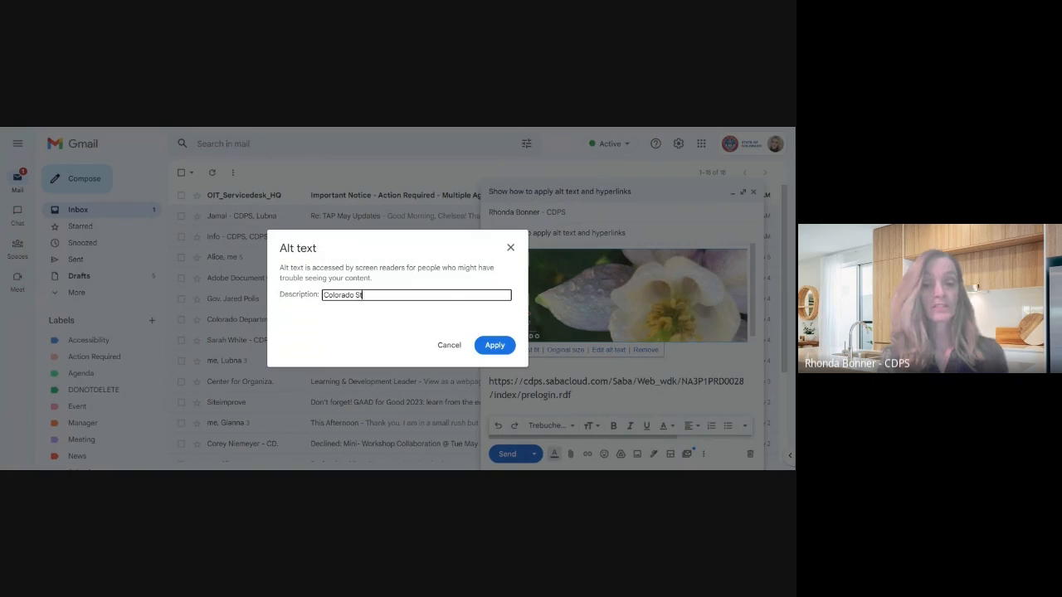
text(ate Flow)
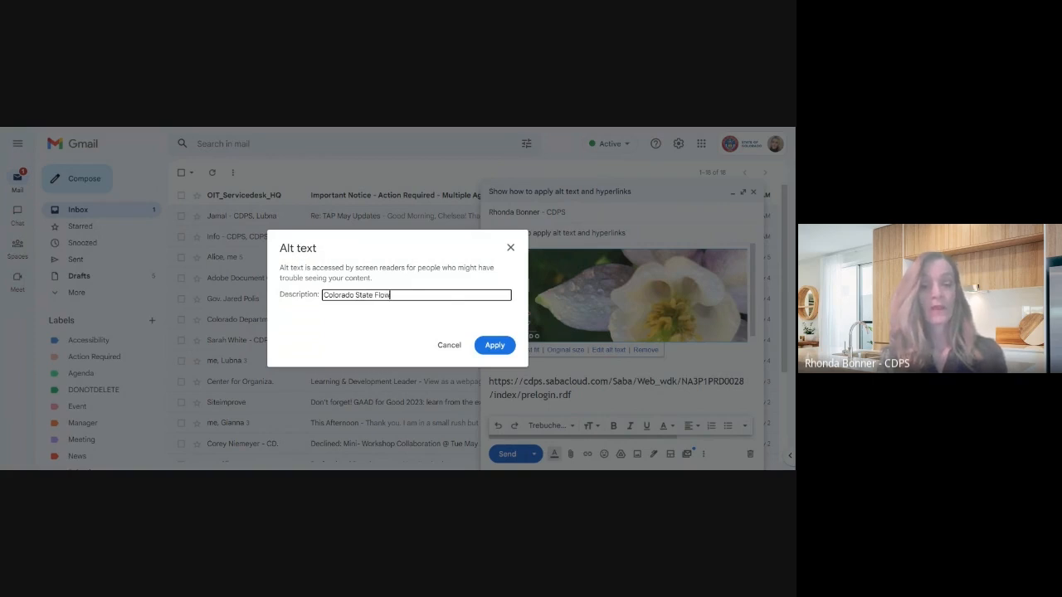
text(er COlu)
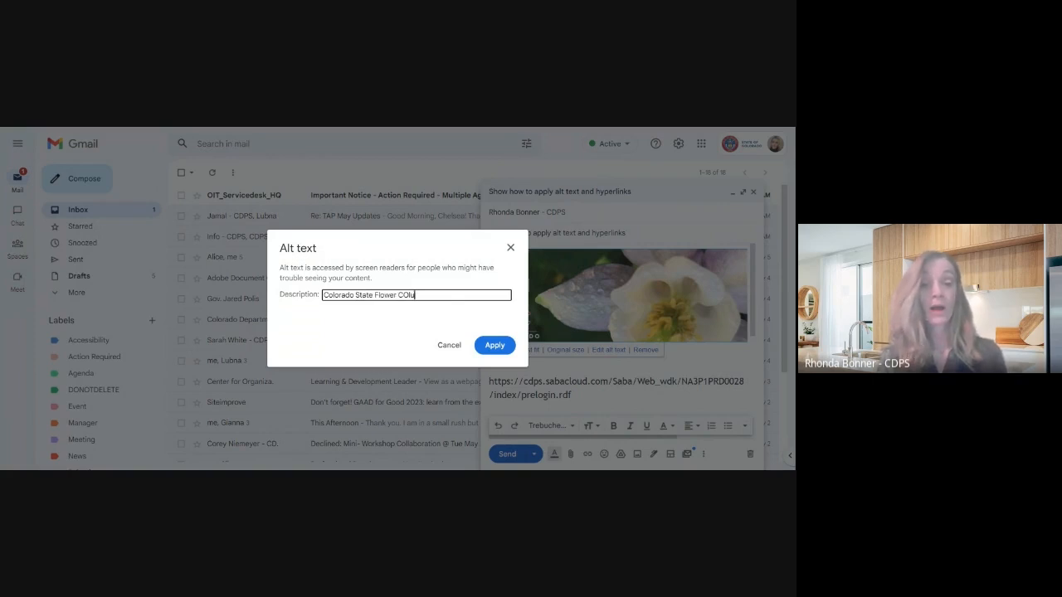
text(mbine)
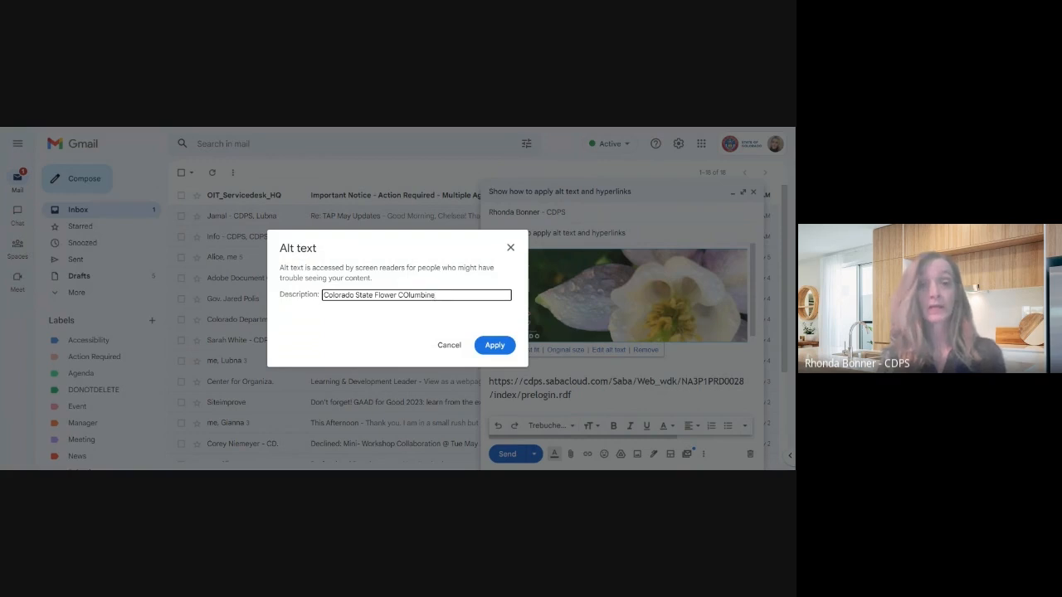
key(BackSpace)
key(BackSpace)
key(BackSpace)
key(BackSpace)
key(BackSpace)
key(BackSpace)
key(BackSpace)
key(BackSpace)
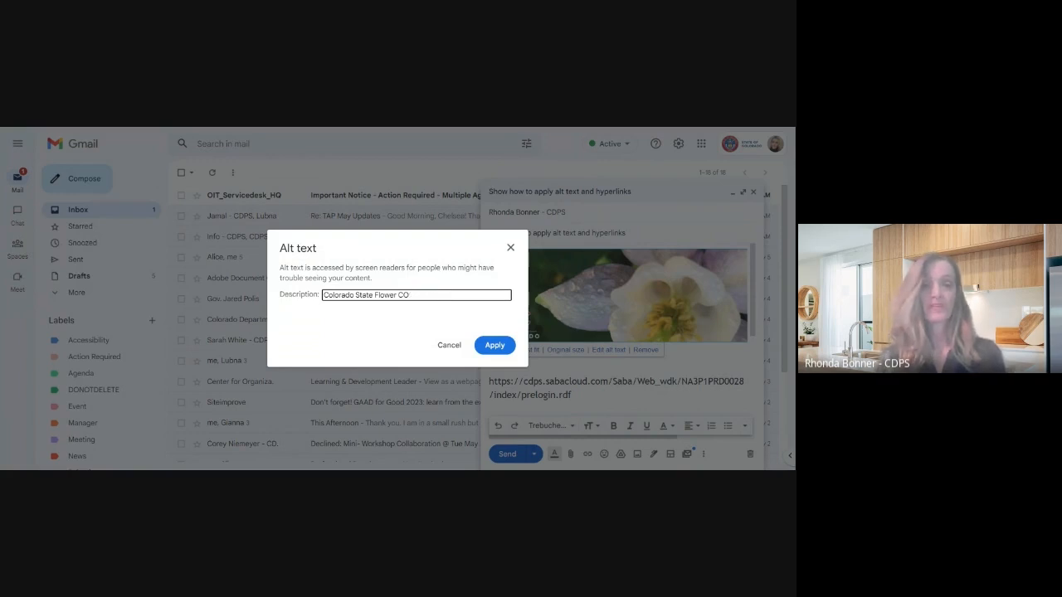
text(olum)
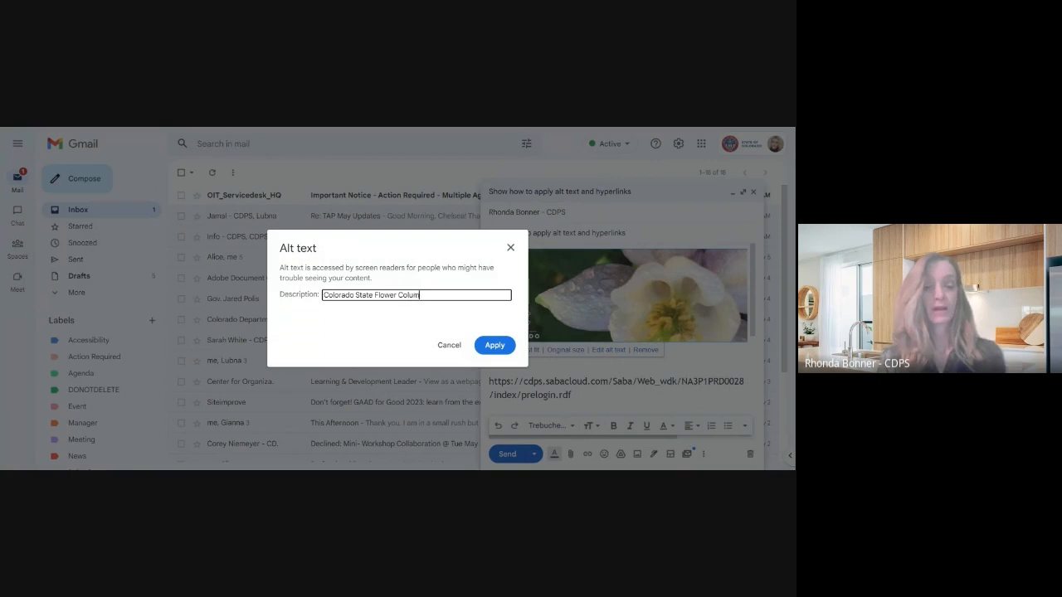
text(bie)
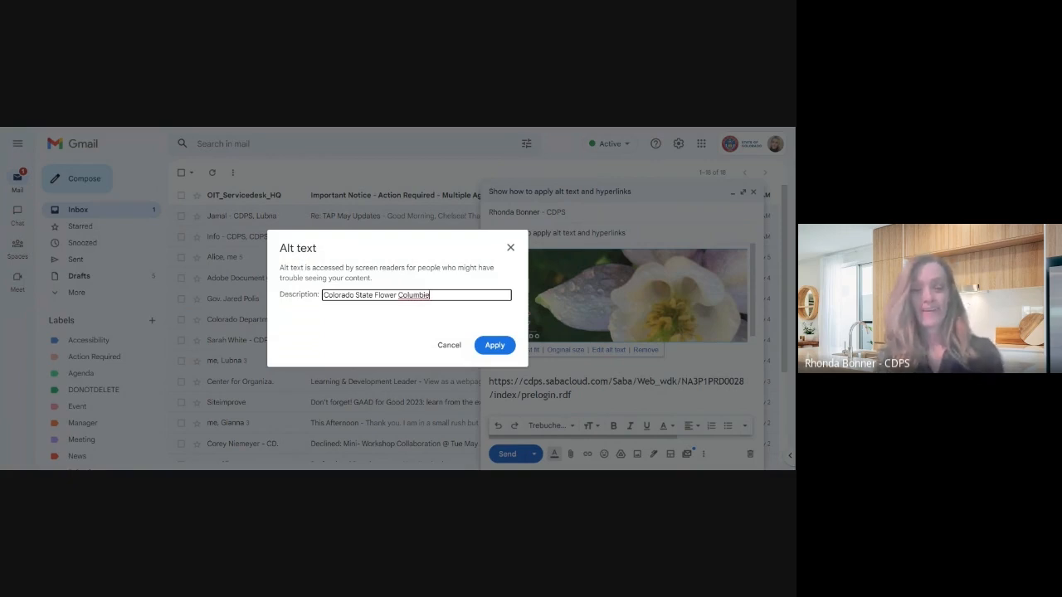
key(BackSpace)
text(ne)
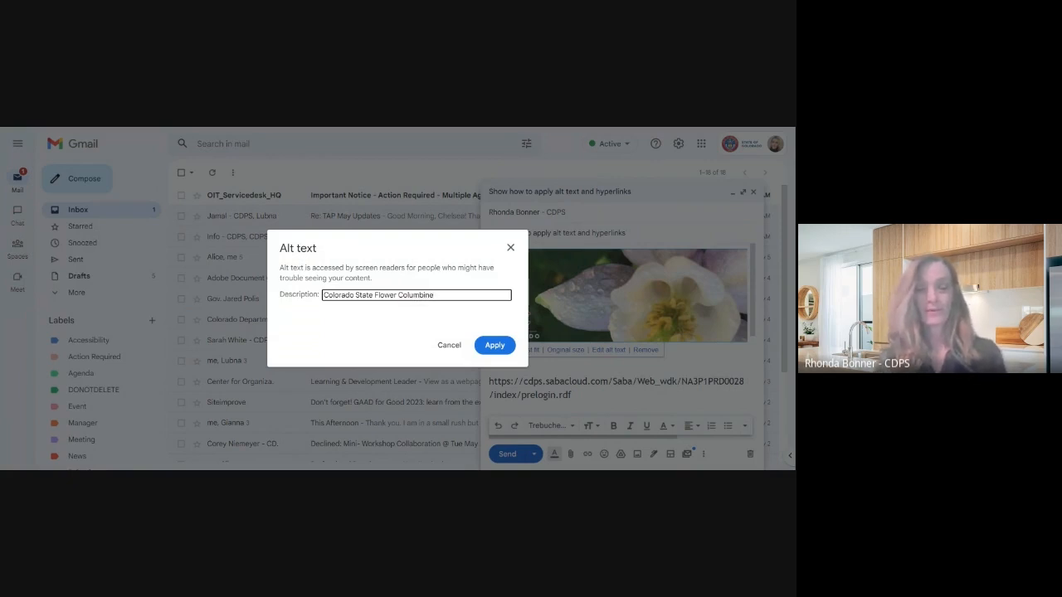
click(489, 347)
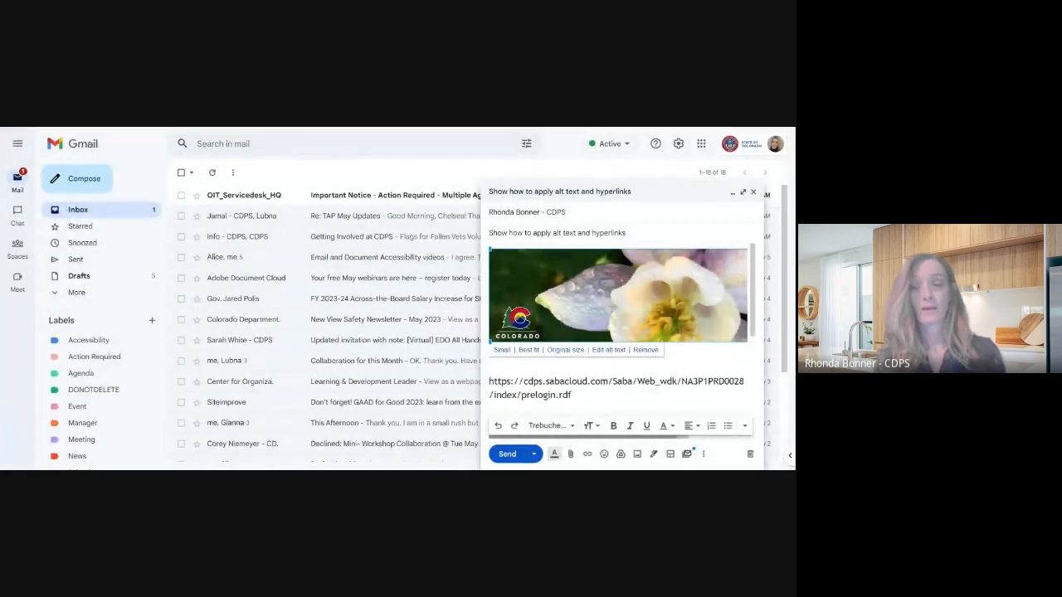
click(608, 350)
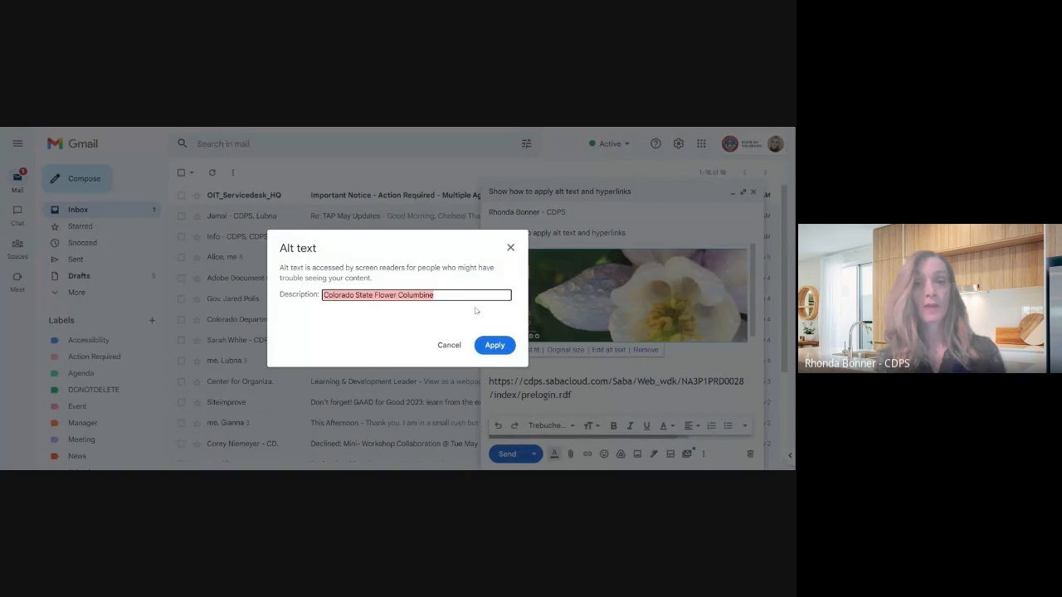
key(Escape)
- Turn the sabacloud.com web address in the draft into a hyperlink displayed as "Saba Cloud Login", and close the draft
drag(572, 395, 489, 382)
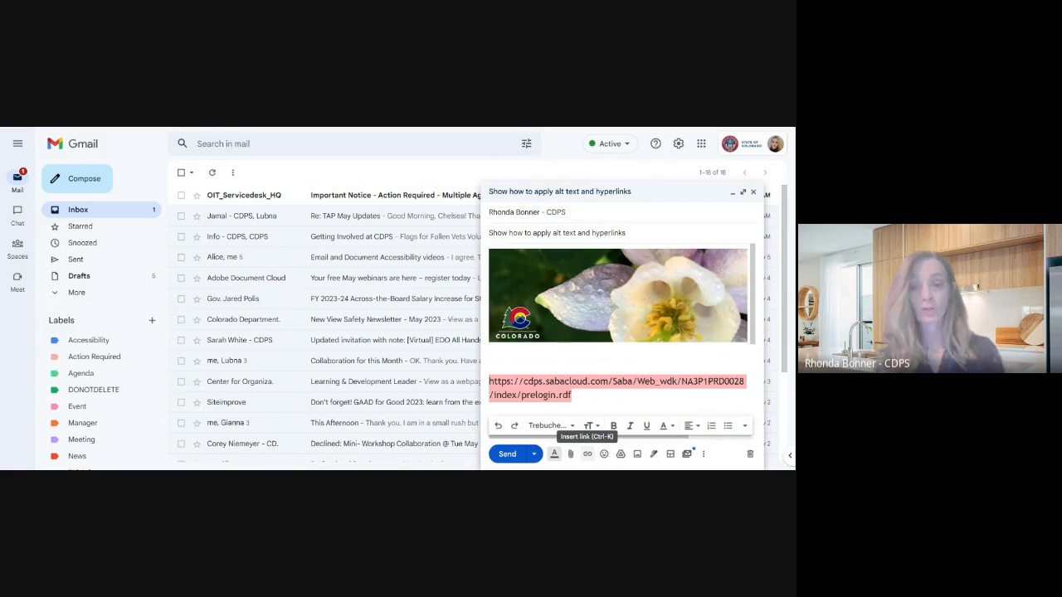
click(587, 454)
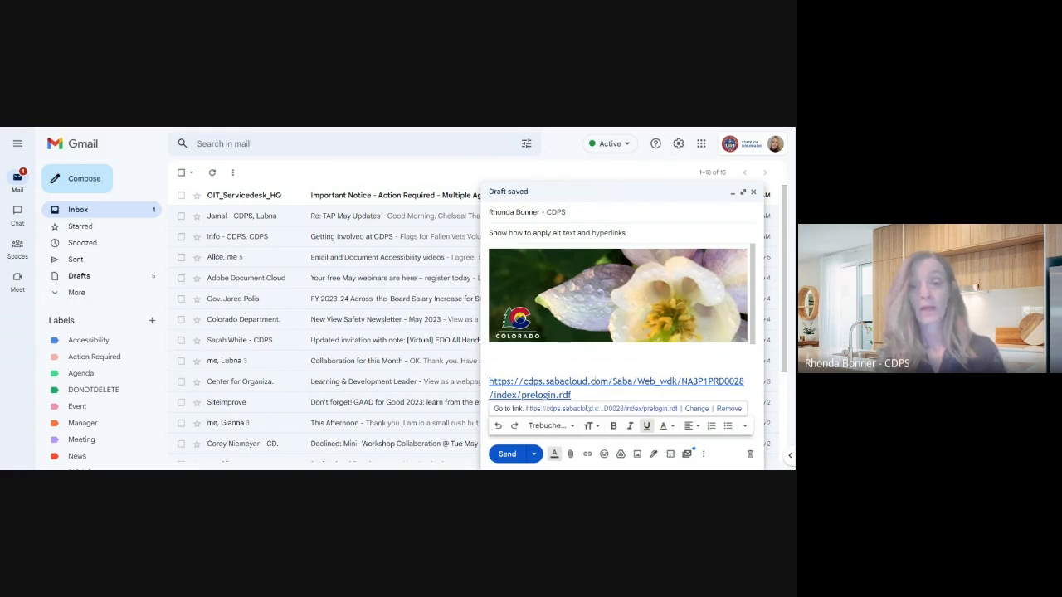
click(696, 409)
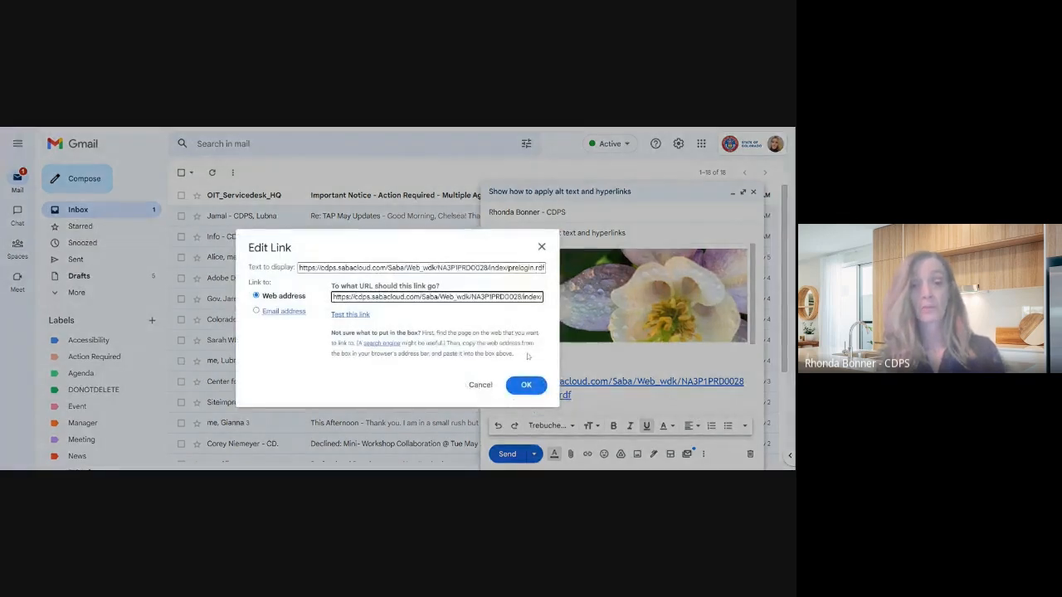
drag(297, 267, 555, 281)
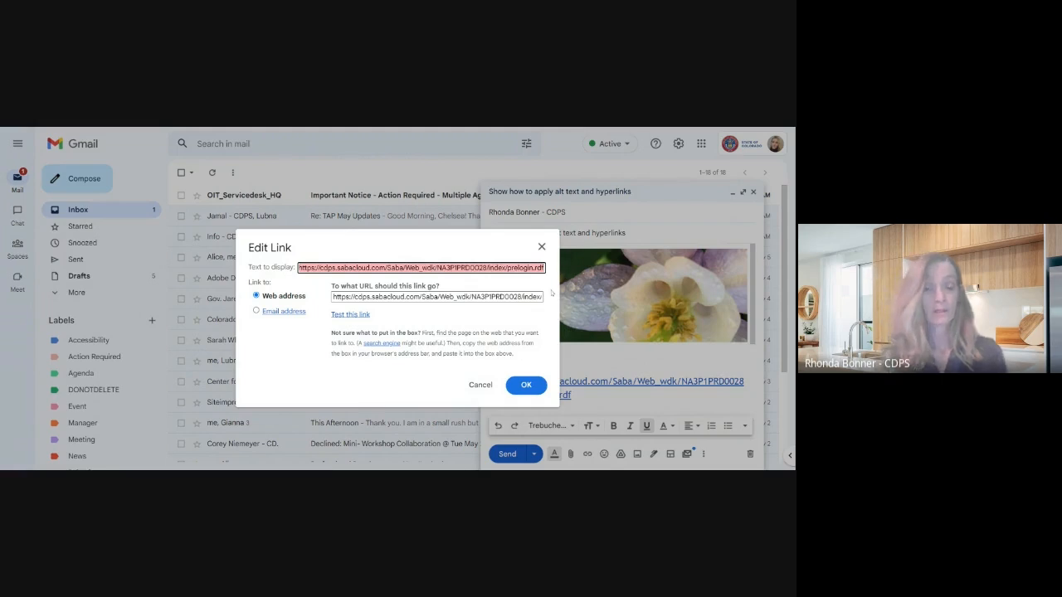
text(Saba)
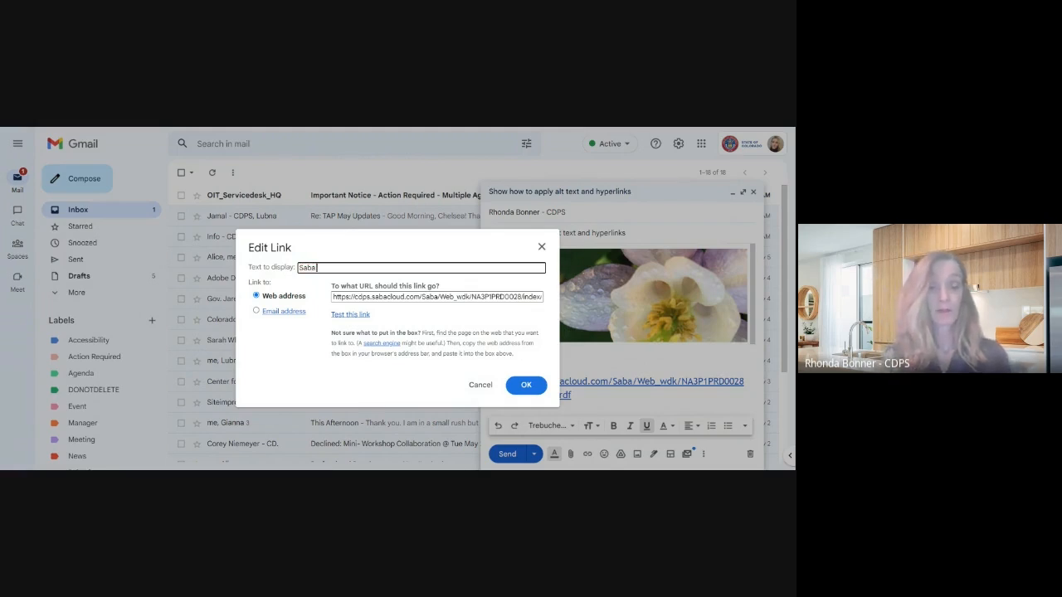
text( Cloud)
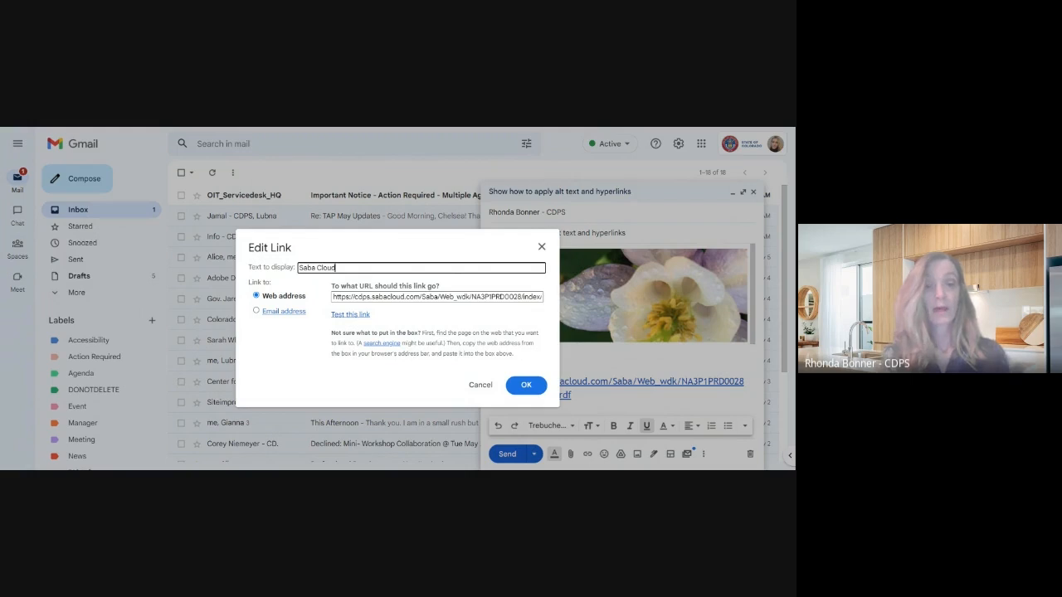
text( Login)
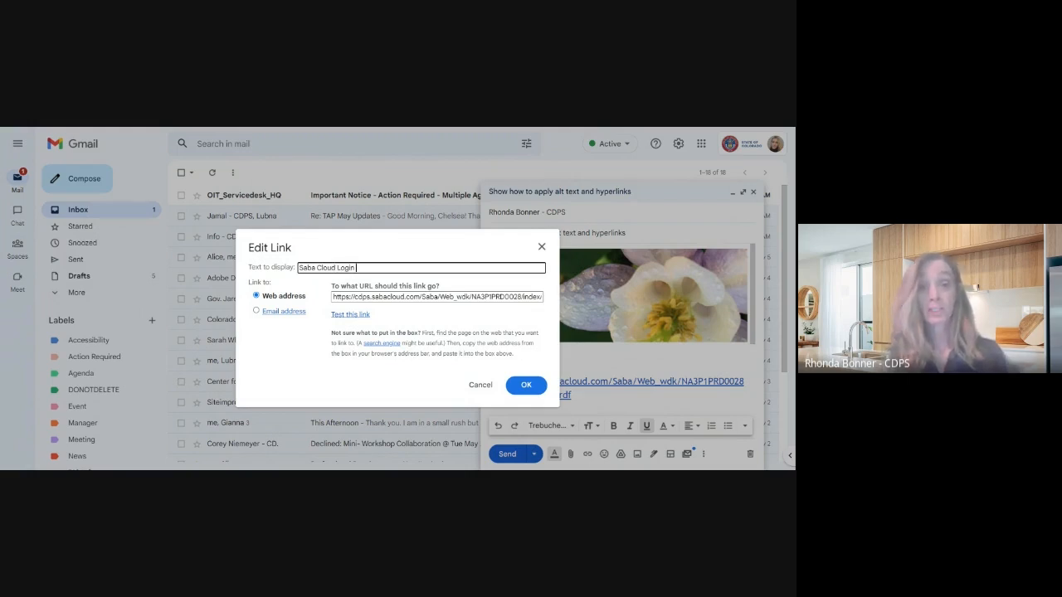
click(530, 388)
key(Escape)
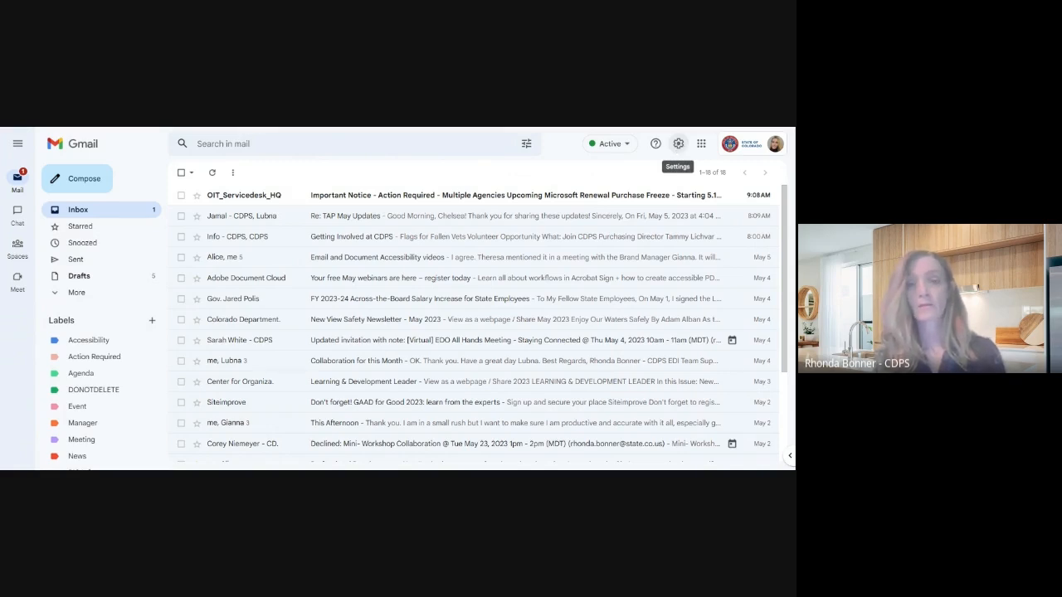
- In the full general settings, set the default text style to the Trebuchet MS font at Normal size
click(677, 143)
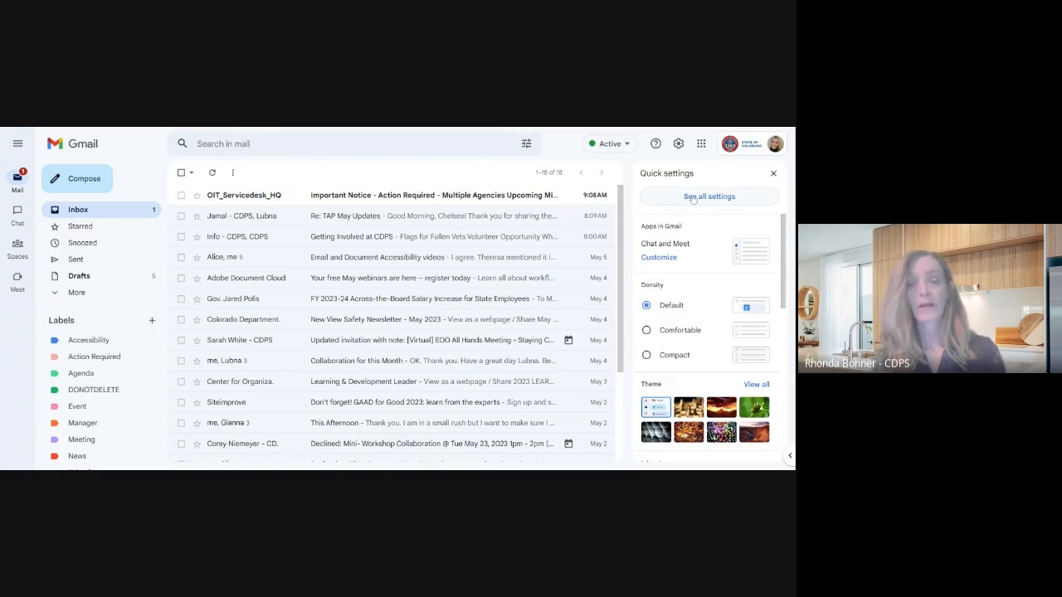
click(692, 197)
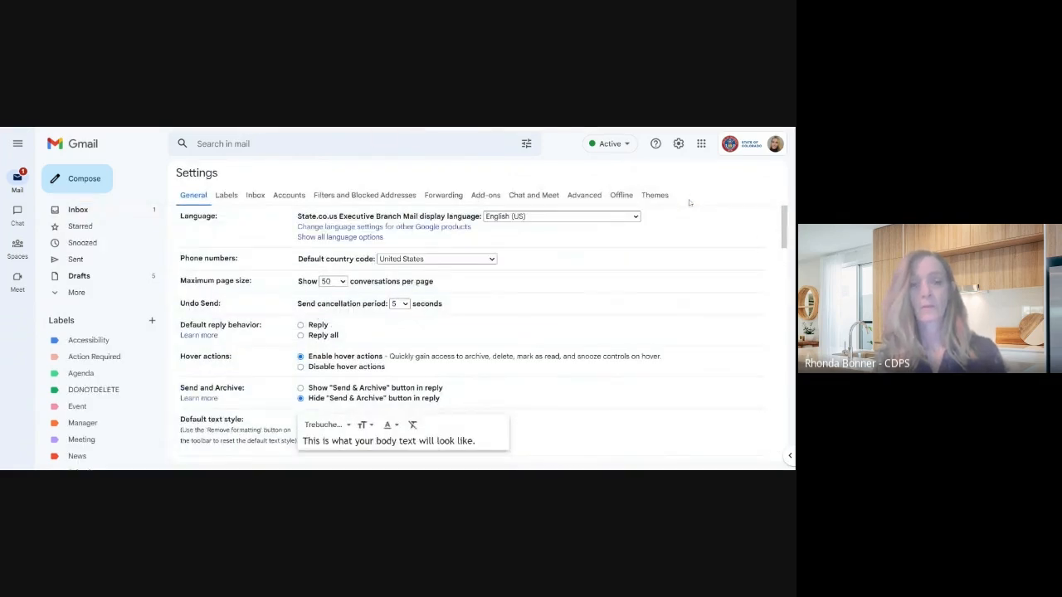
scroll(559, 264, down, 1)
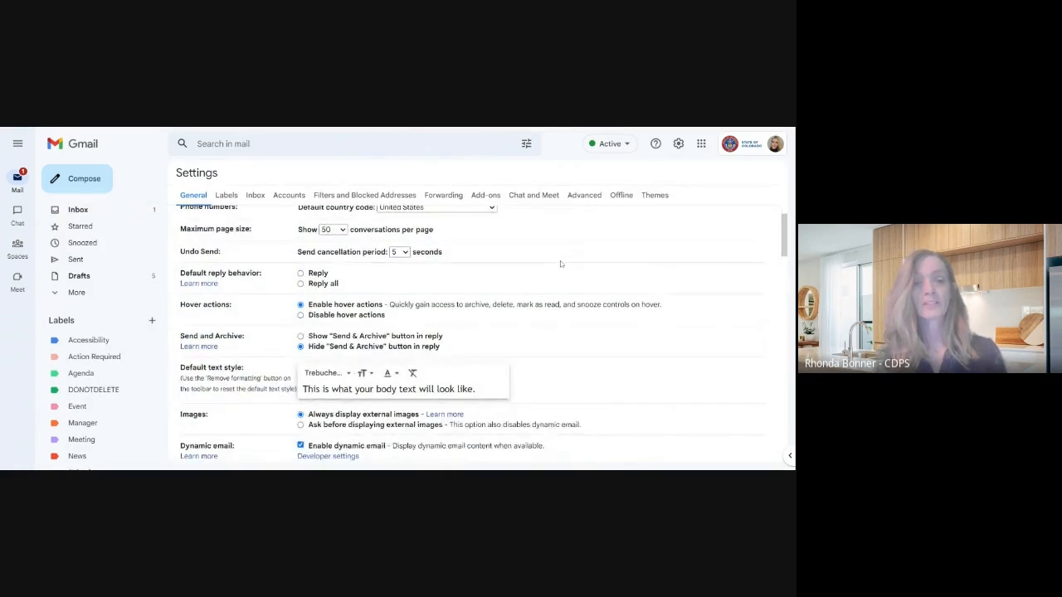
scroll(562, 264, up, 1)
scroll(562, 265, down, 3)
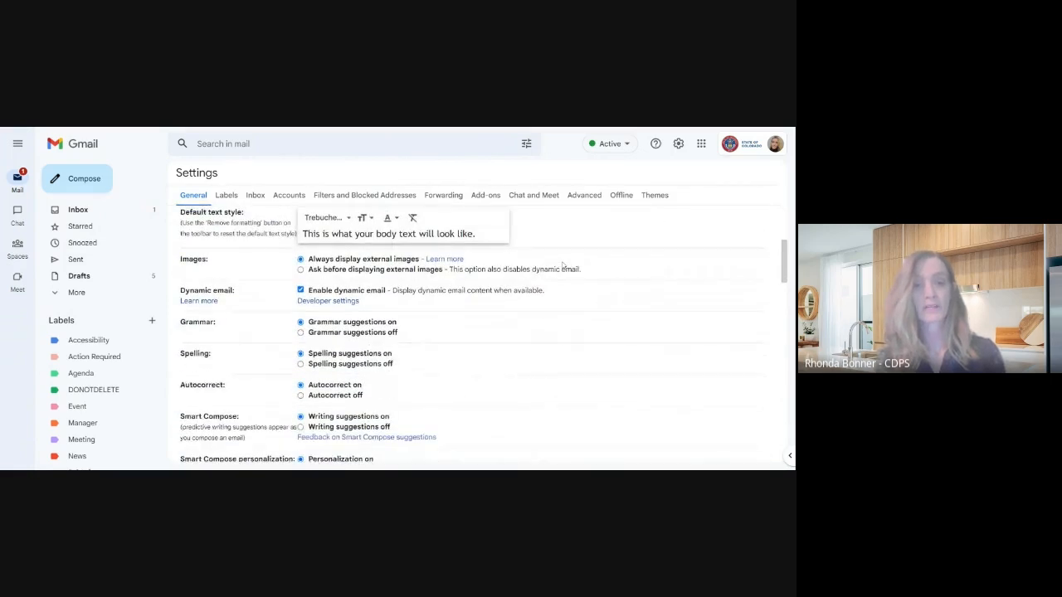
scroll(561, 266, up, 1)
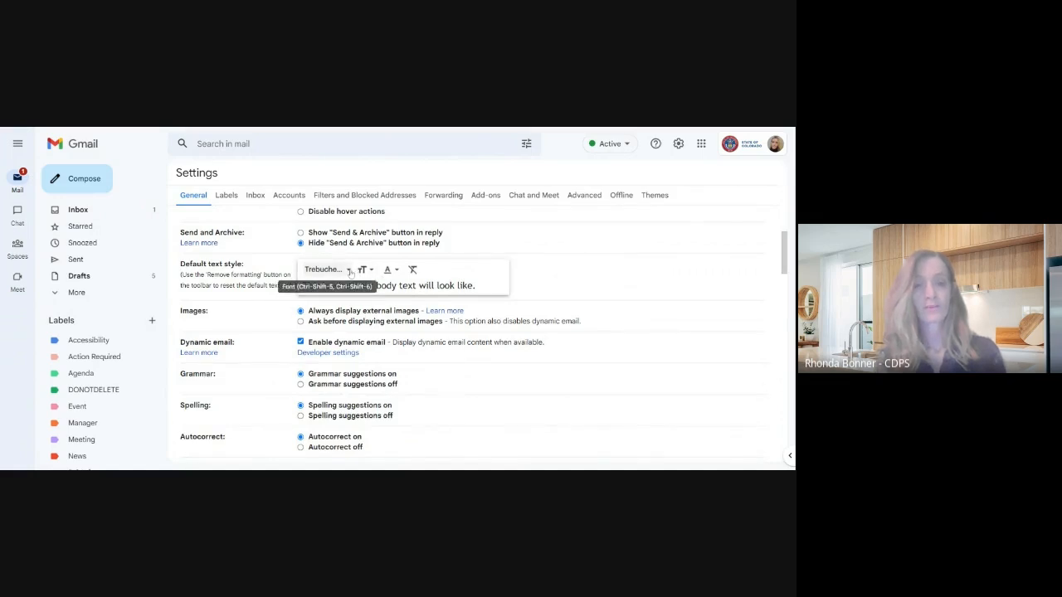
click(349, 271)
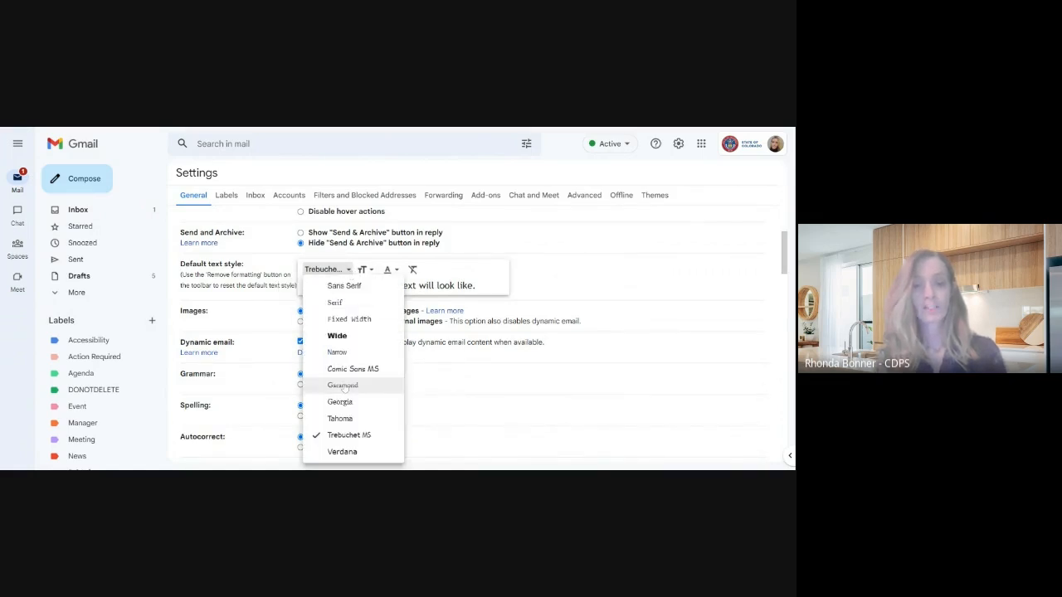
click(355, 436)
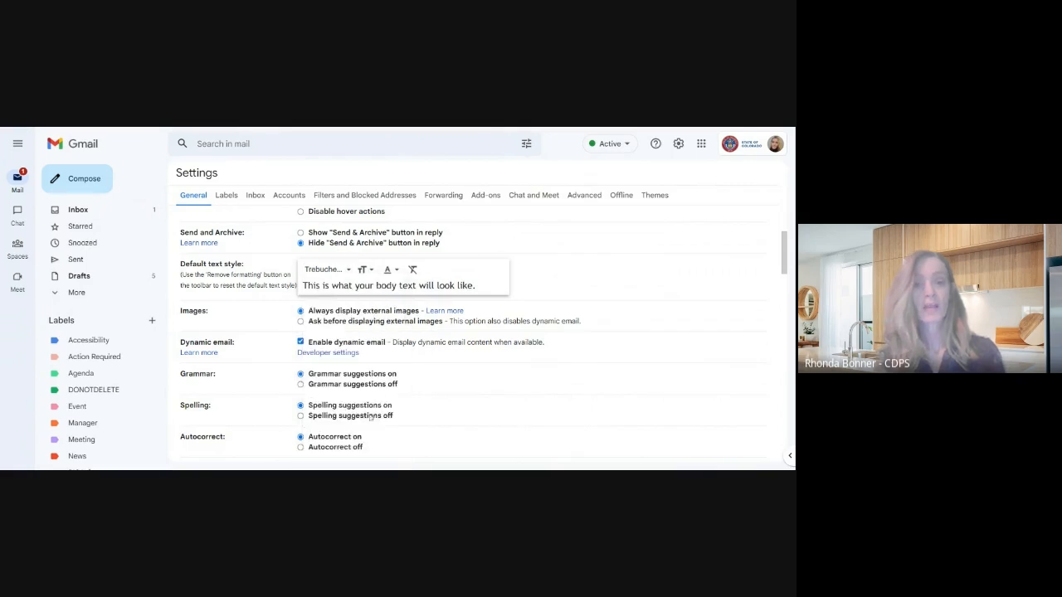
click(373, 274)
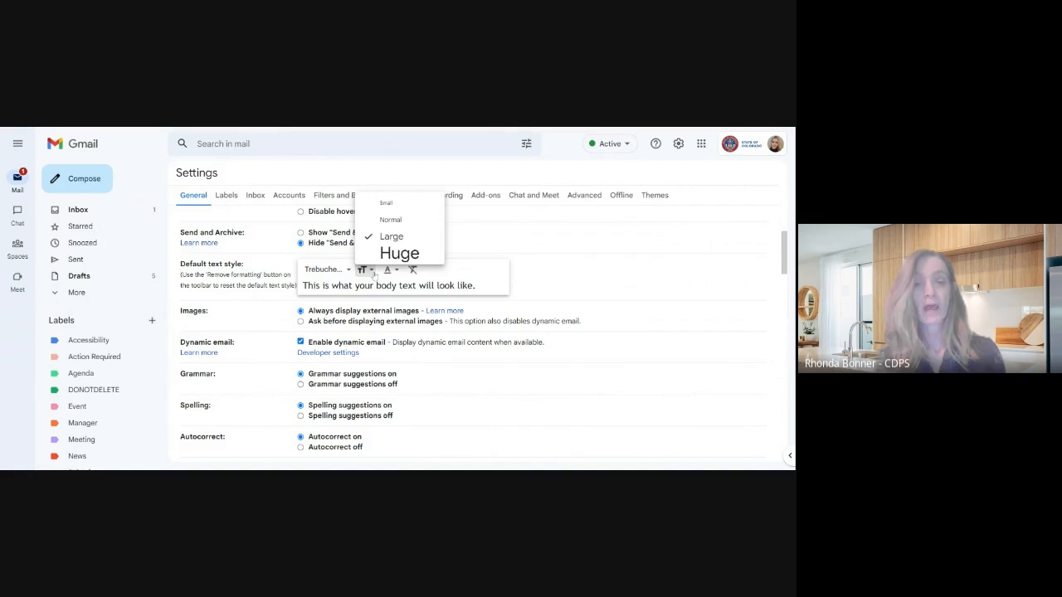
click(387, 221)
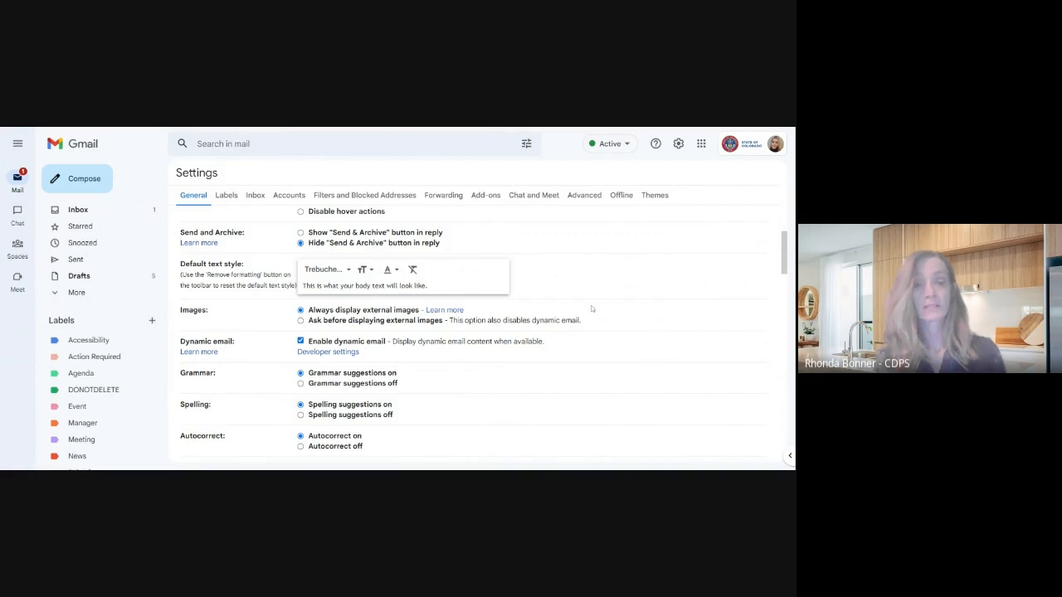
- Examine the text of the CDPS Signature in the signature settings, from the closing line to the contact details
scroll(591, 309, down, 12)
scroll(591, 308, up, 2)
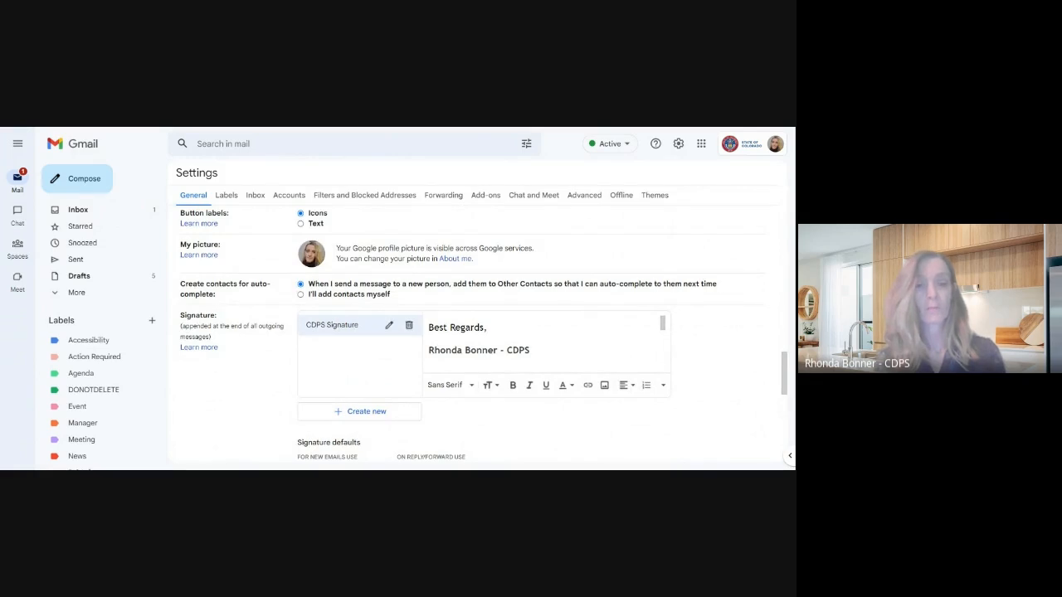
scroll(592, 309, down, 1)
scroll(592, 308, up, 1)
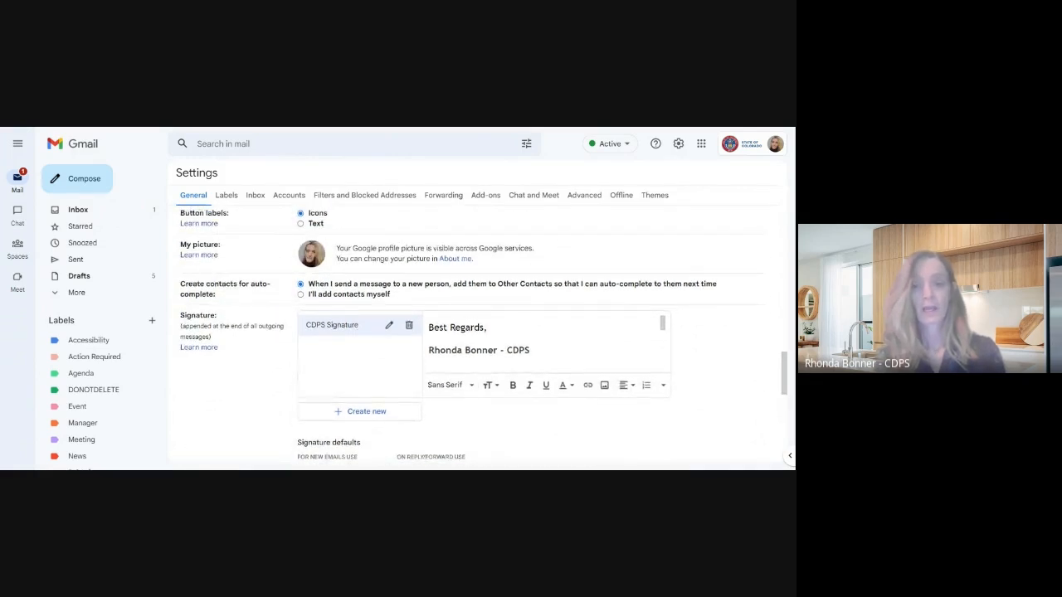
drag(531, 350, 426, 320)
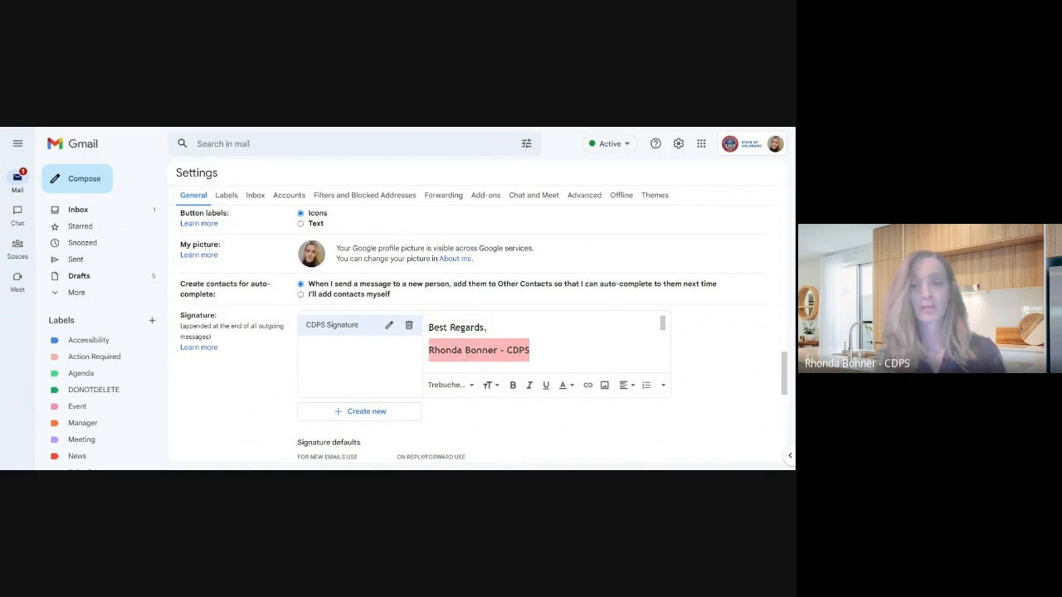
key(ctrl+v)
key(shift+Up)
key(shift+Up)
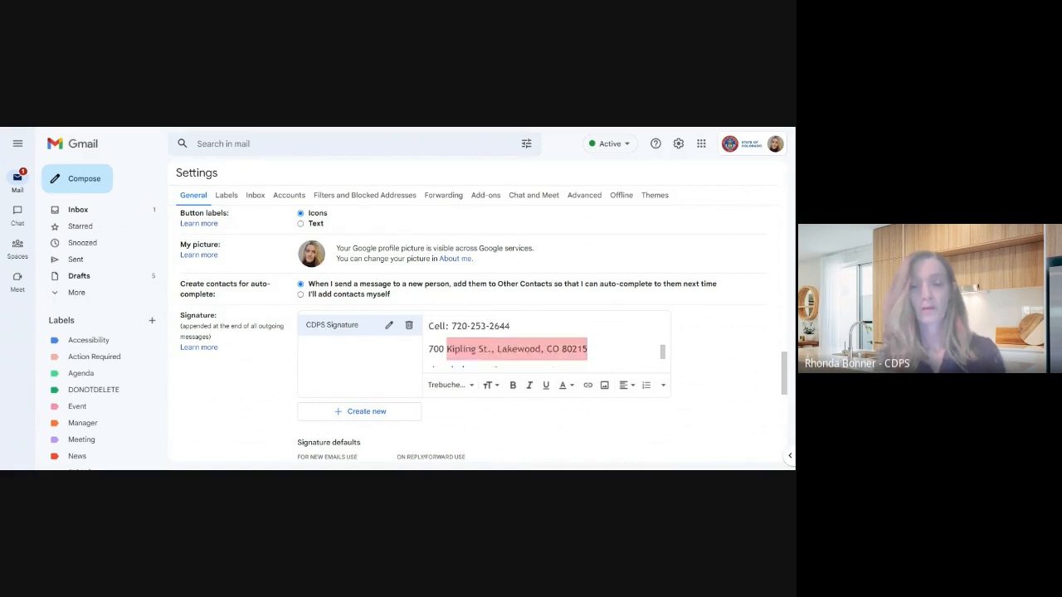
key(ctrl+z)
click(549, 349)
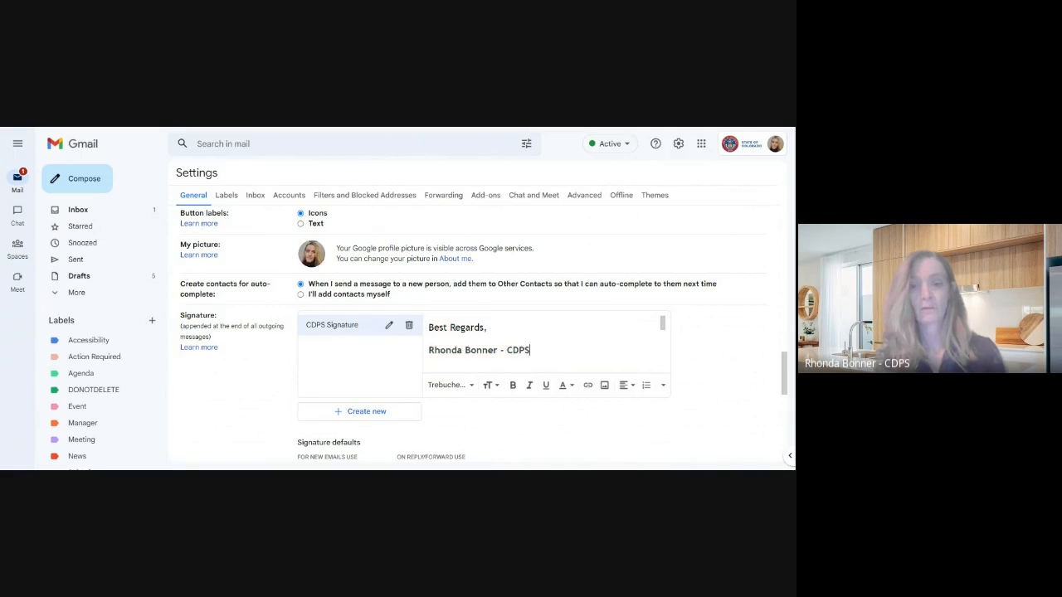
- Copy the entire CDPS Signature from the Gmail signature settings into a blank Google Docs document
scroll(551, 347, down, 3)
mouse_move(545, 358)
mouse_down()
mouse_move(450, 357)
mouse_move(422, 307)
mouse_up()
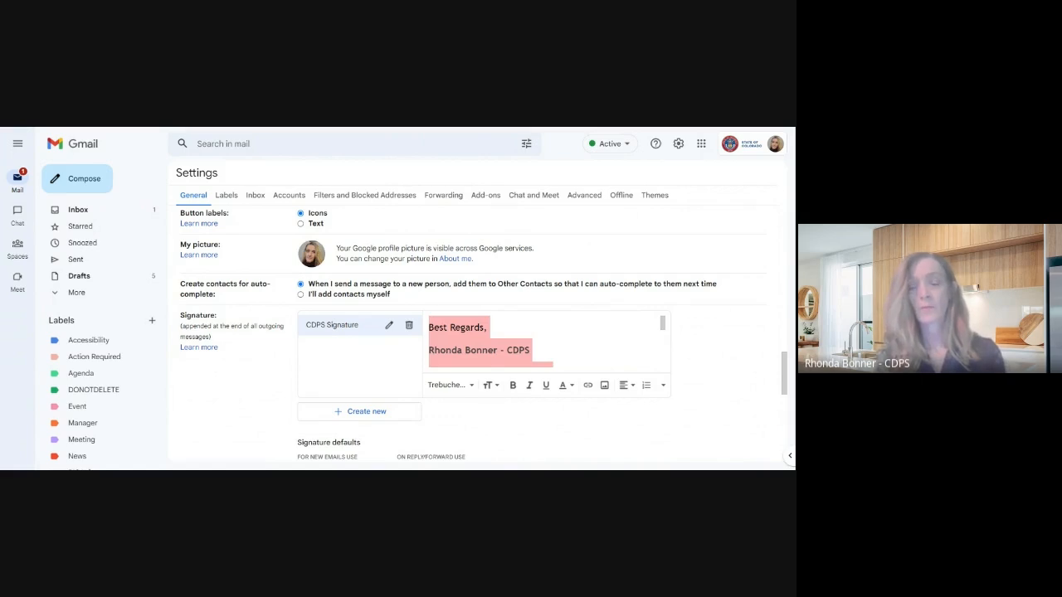
click(344, 128)
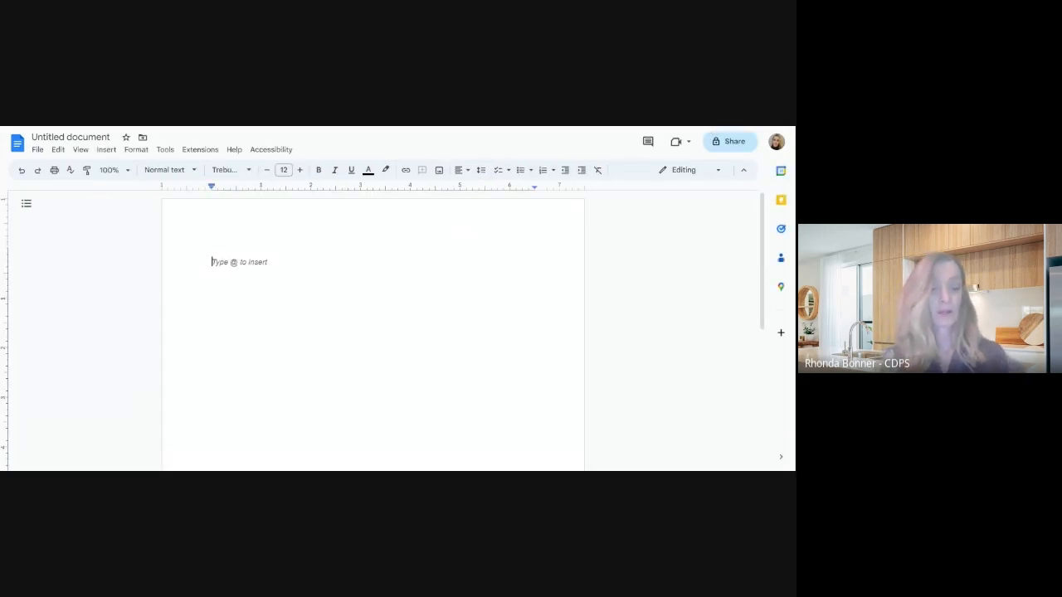
key(ctrl+v)
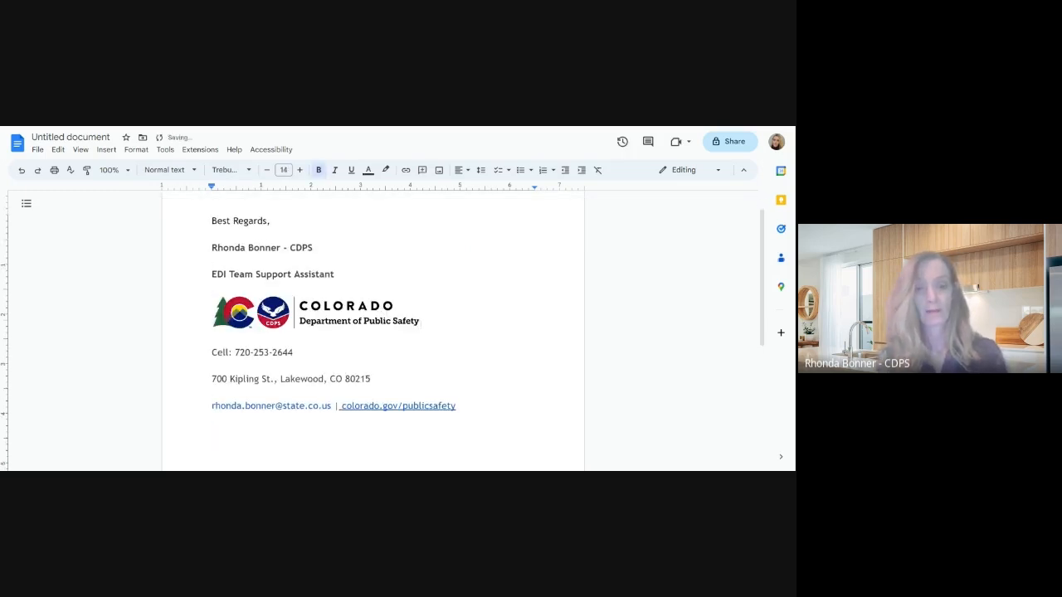
scroll(379, 332, down, 2)
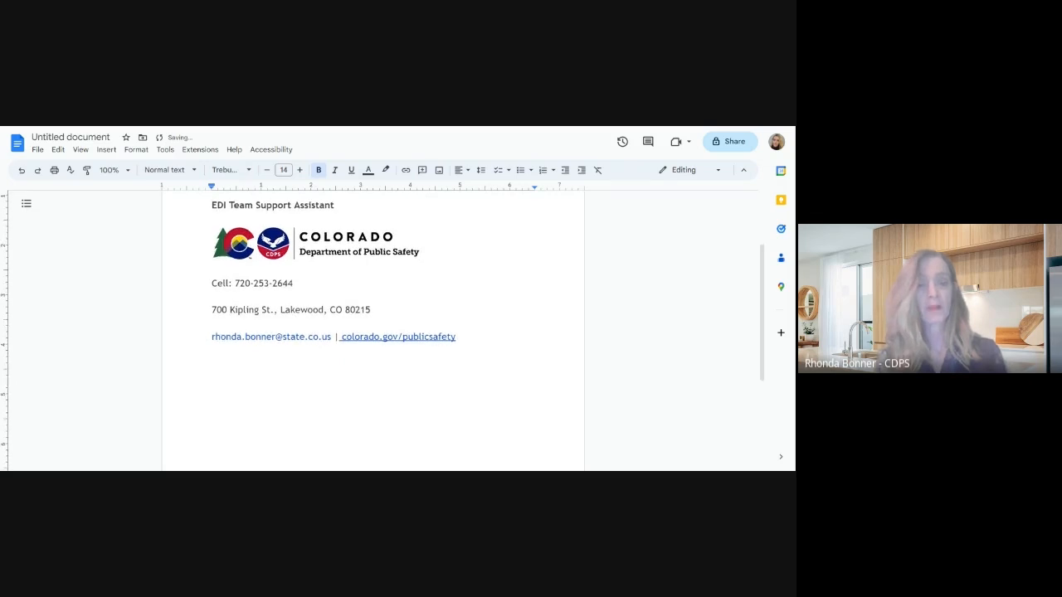
scroll(379, 331, up, 2)
scroll(379, 331, down, 1)
scroll(379, 332, down, 1)
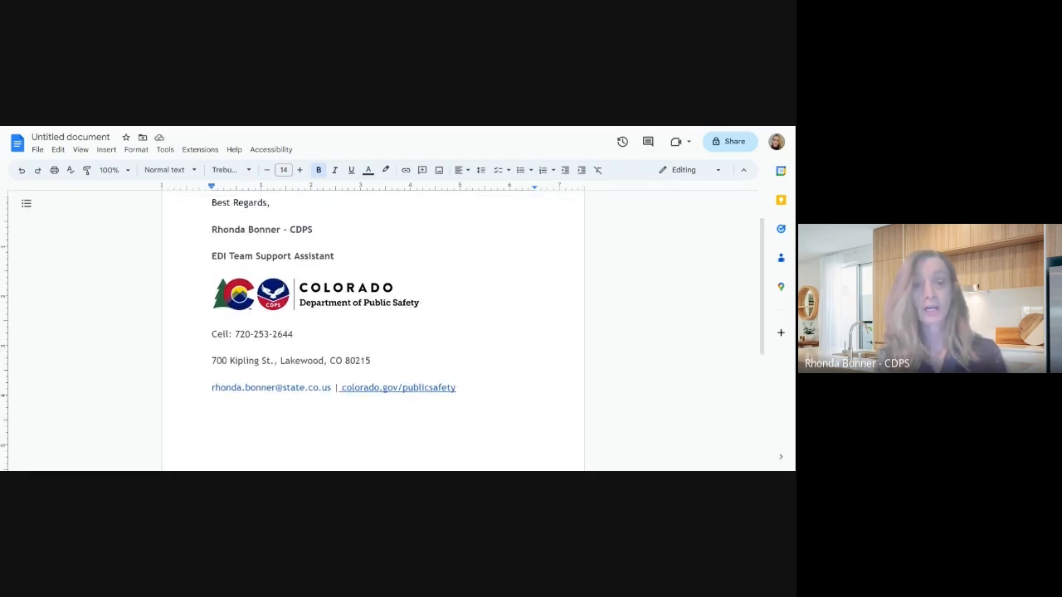
- Confirm "CDPS Logo Colorado Department of Public Safety" as the logo's alt text description, and check how the cell number is written
right_click(369, 293)
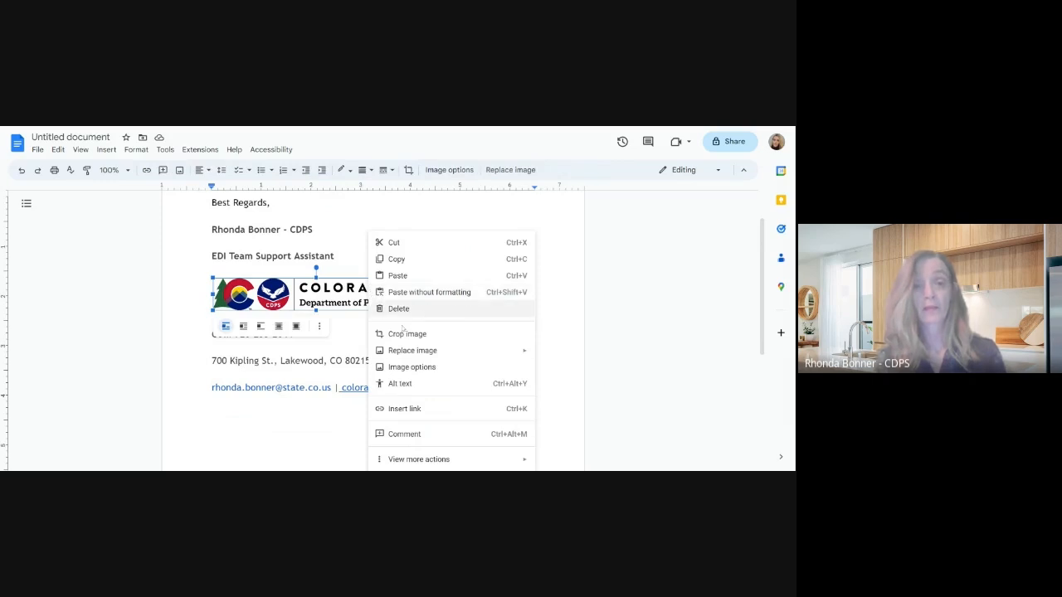
click(402, 383)
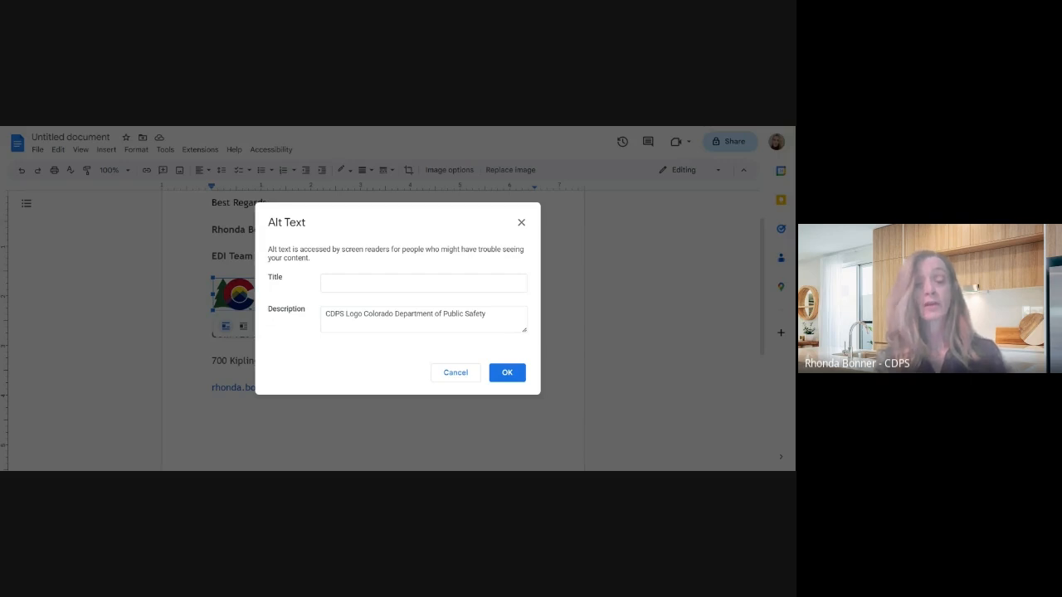
click(507, 372)
drag(294, 340, 235, 338)
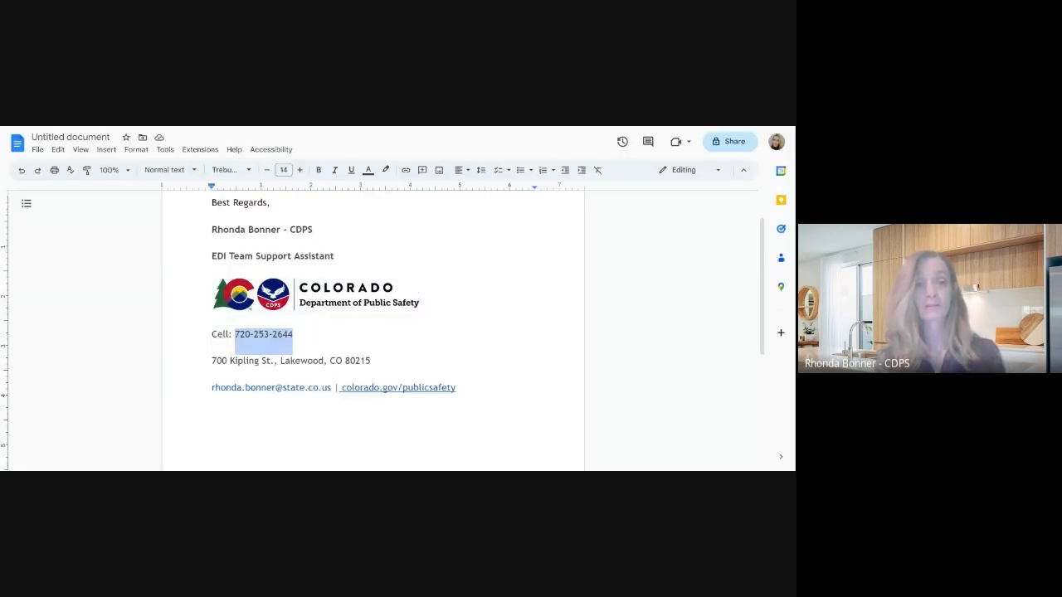
click(294, 335)
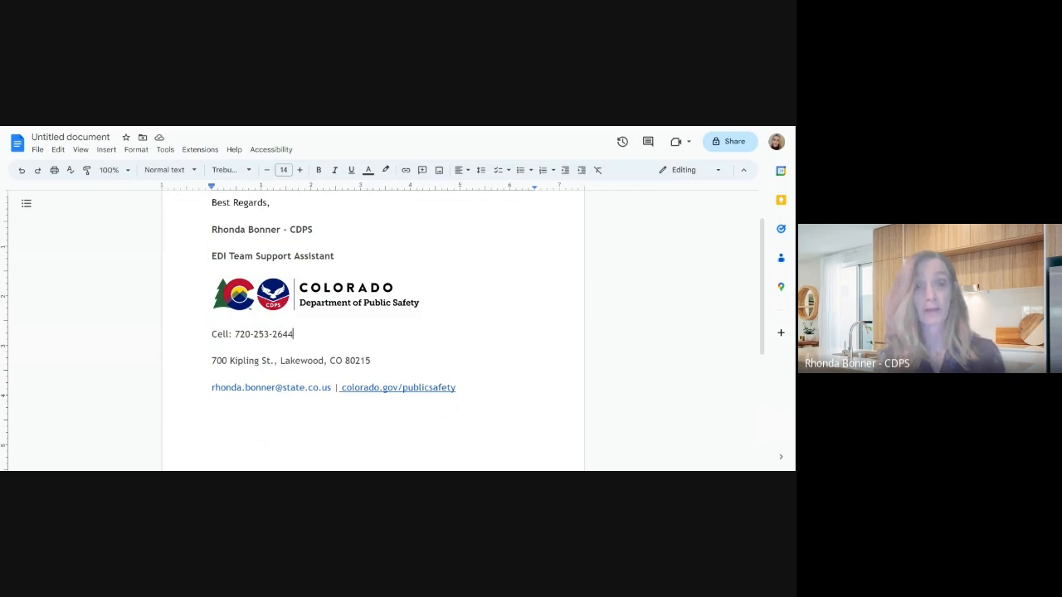
- Replace the CDPS Signature in the Gmail settings with the full signature copied from the document, and switch to the Summary slide
mouse_move(456, 387)
mouse_down()
mouse_move(340, 387)
mouse_move(212, 361)
mouse_move(212, 203)
mouse_up()
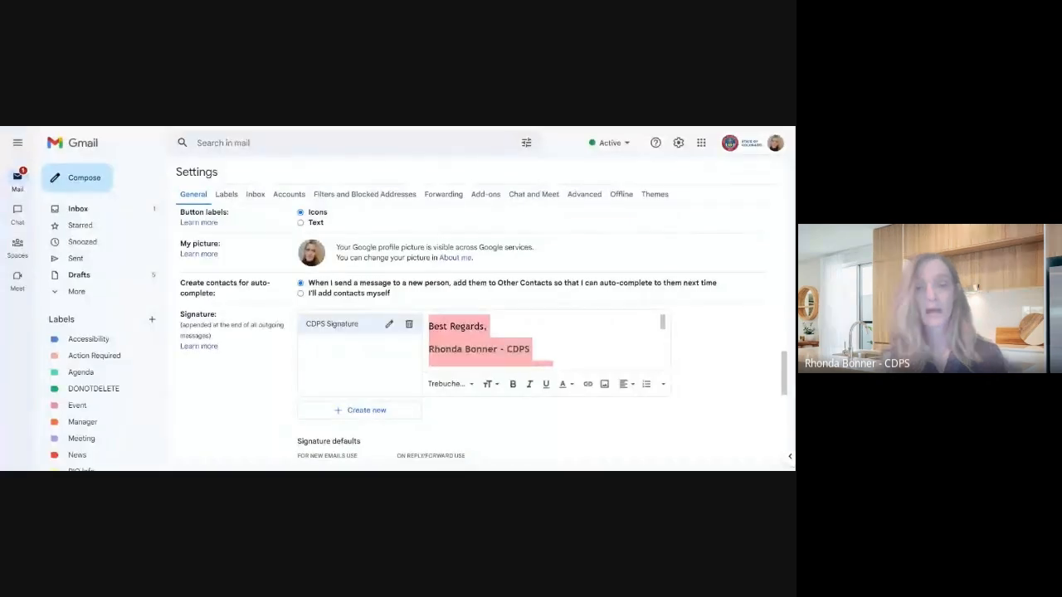
key(ctrl+v)
scroll(543, 345, up, 2)
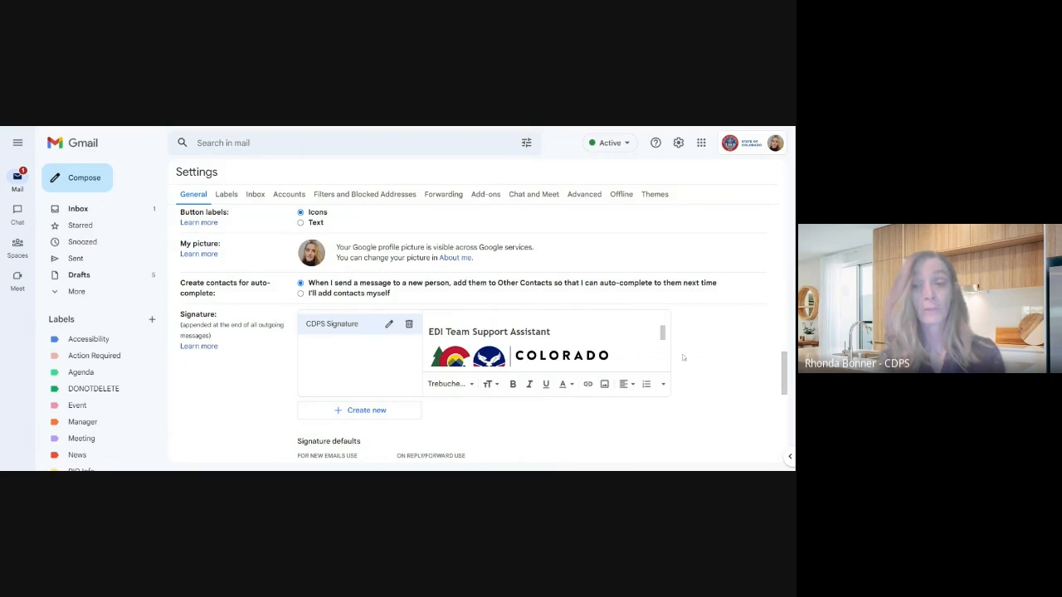
scroll(683, 358, down, 10)
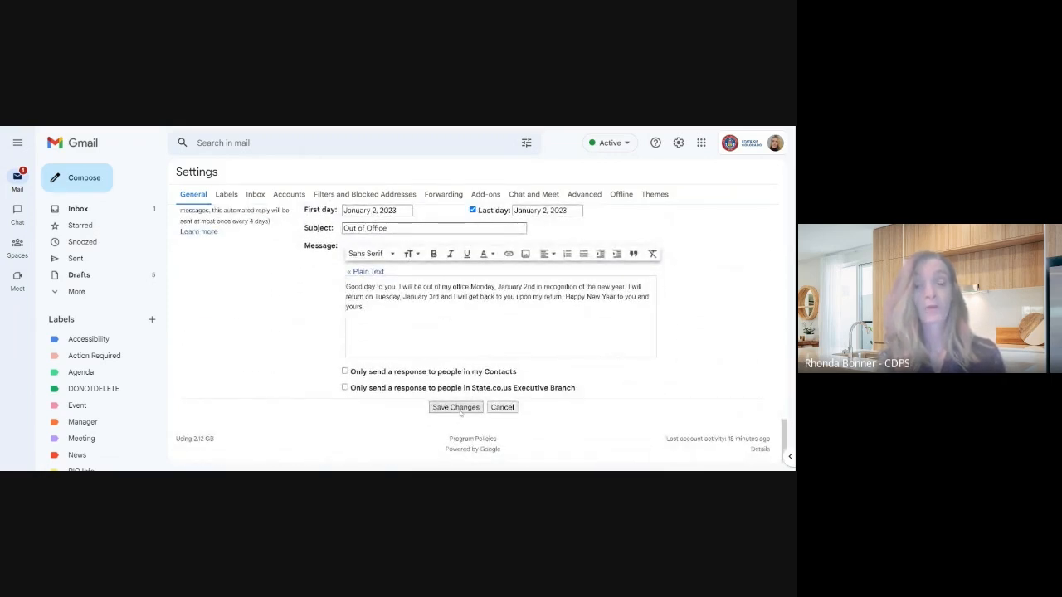
key(ctrl+Tab)
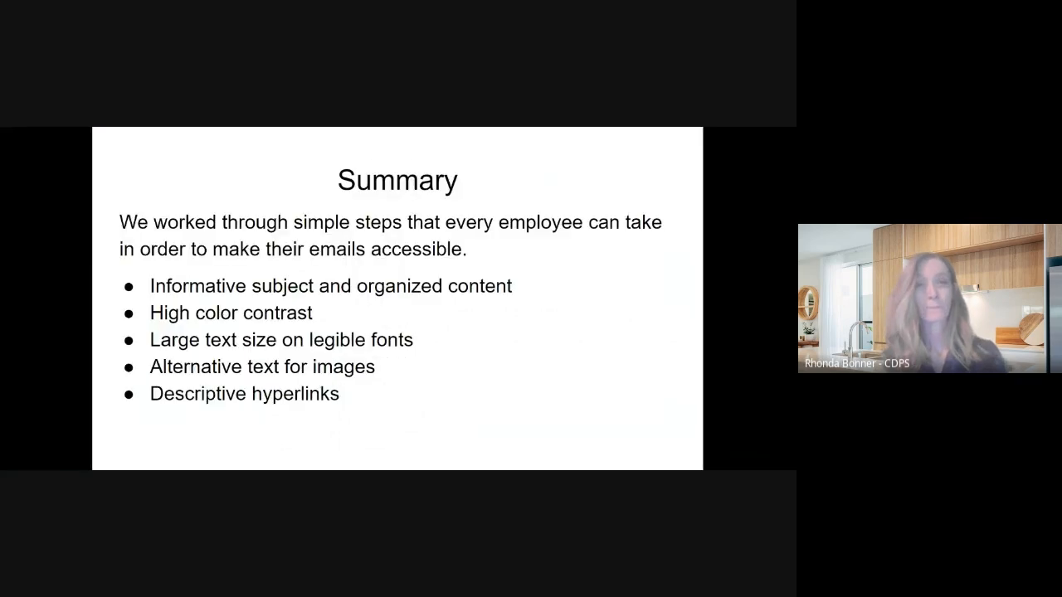